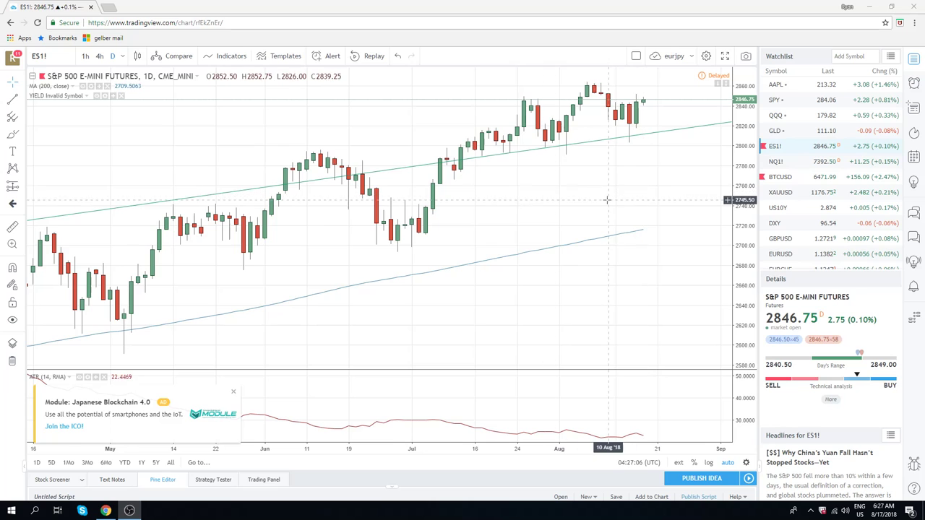
# - Zoom out the ES1! daily chart to span March through September
pyautogui.scroll(-2, 606, 197)
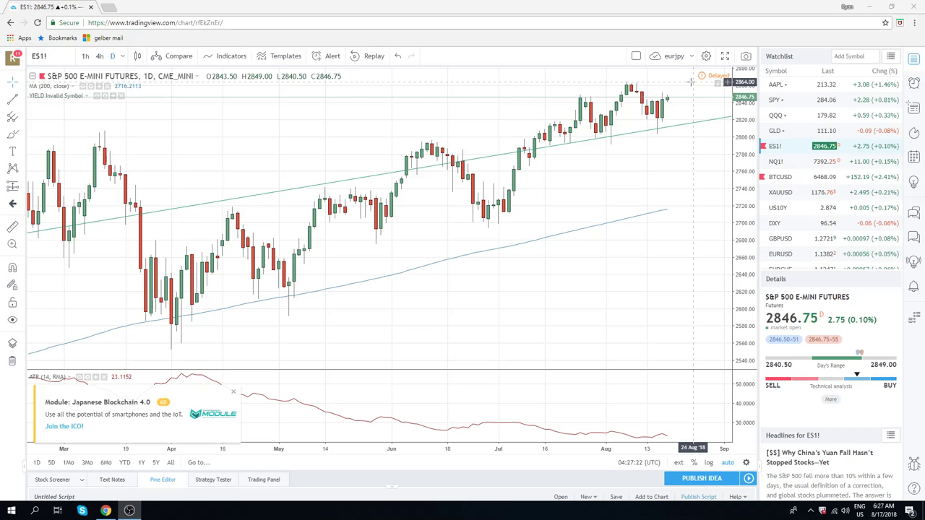
# - Glance at NQ1!, then return to ES1! zoomed out to December 2017–September 2018
pyautogui.click(787, 165)
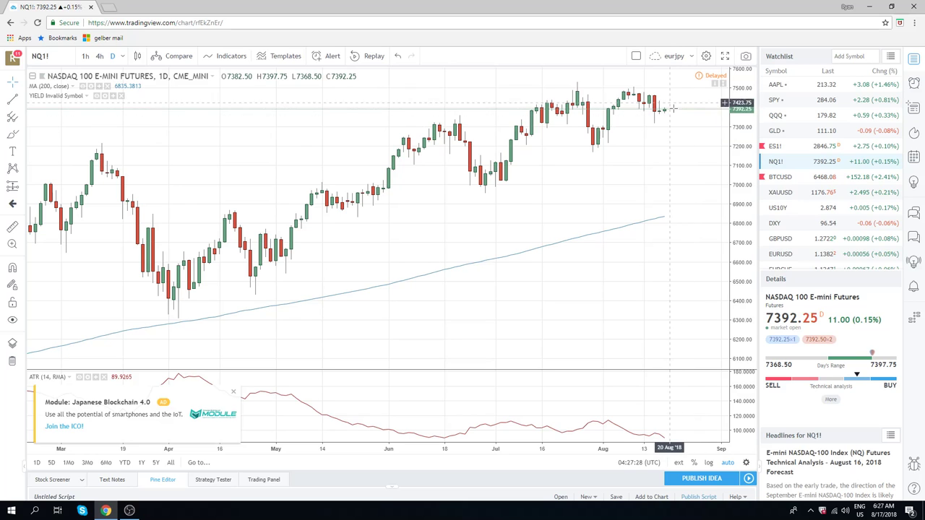
pyautogui.click(777, 147)
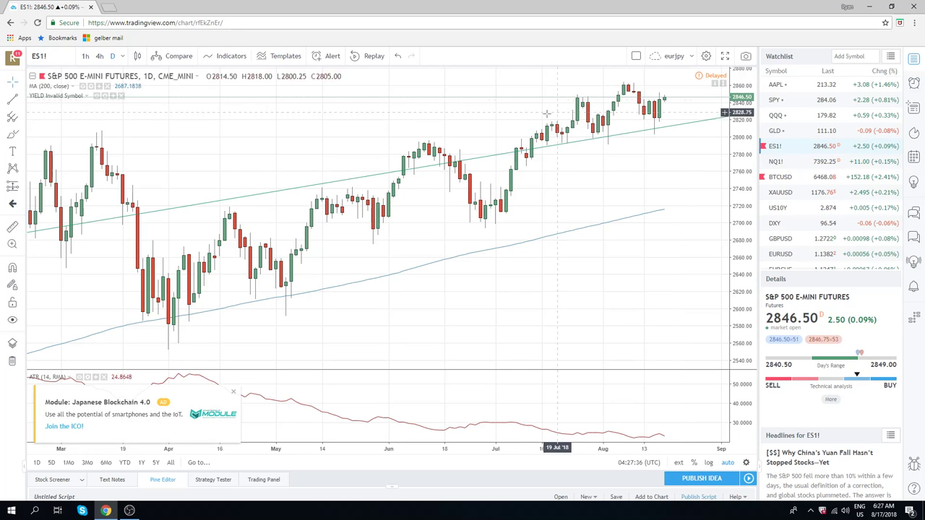
pyautogui.scroll(-2, 510, 122)
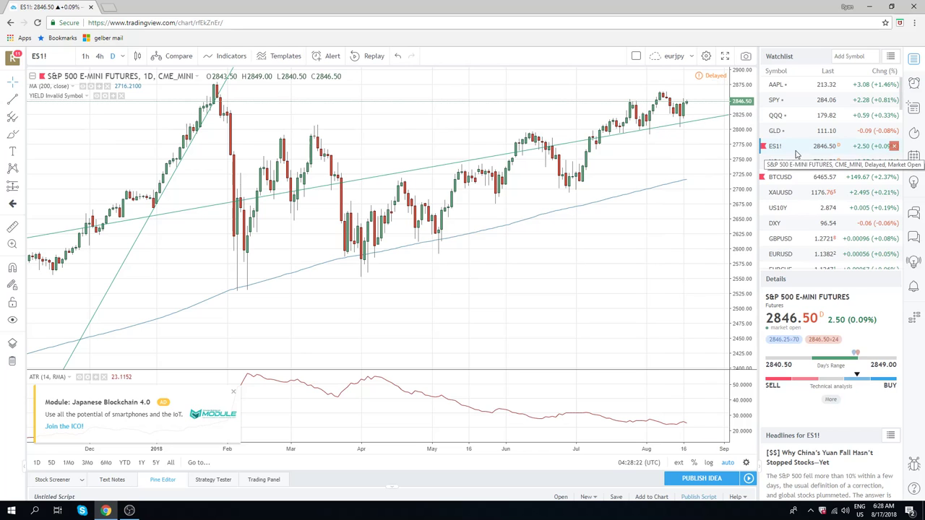
# - Open EURJPY from the watchlist on the 60-minute timeframe, covering 15–17 August
pyautogui.scroll(-1, 796, 160)
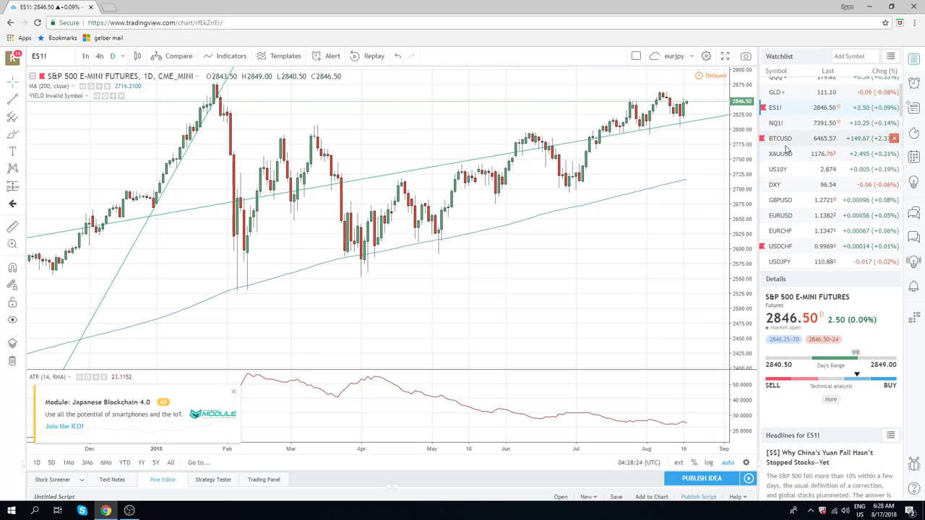
pyautogui.scroll(-1, 797, 186)
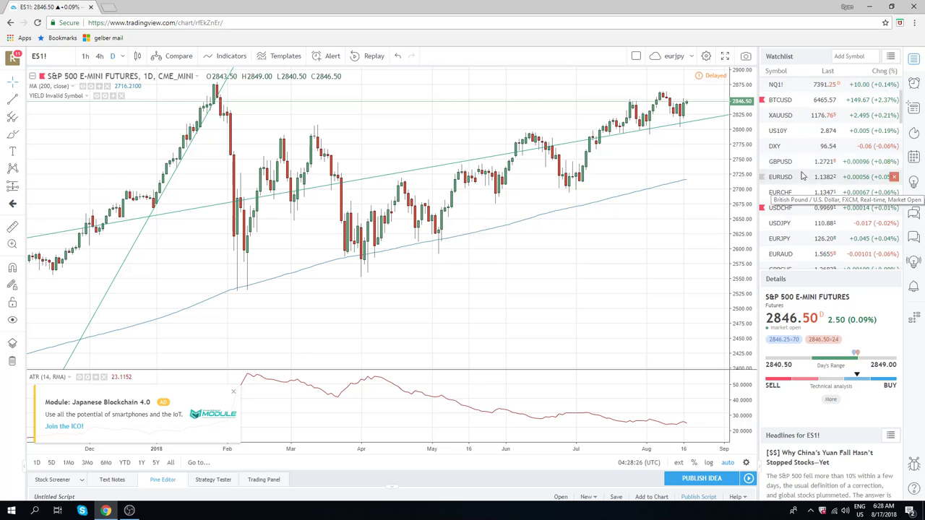
pyautogui.click(787, 238)
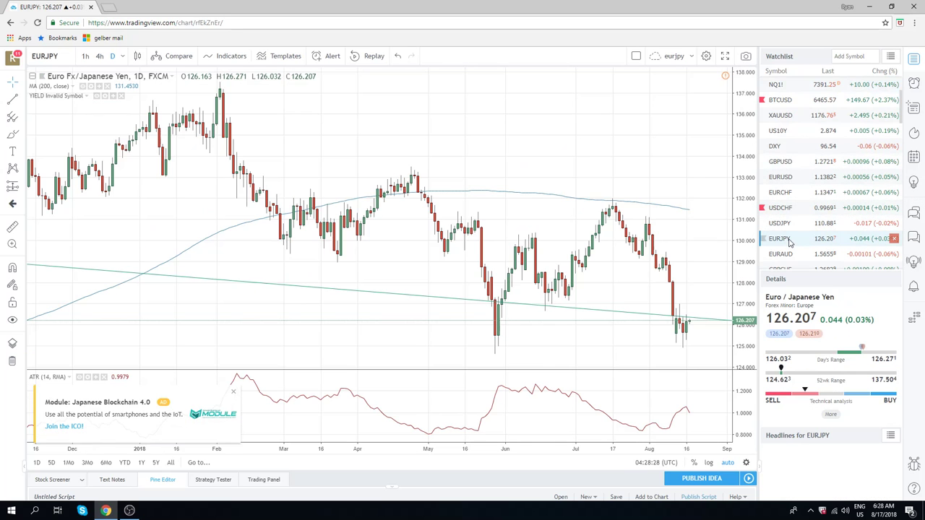
pyautogui.scroll(4, 578, 249)
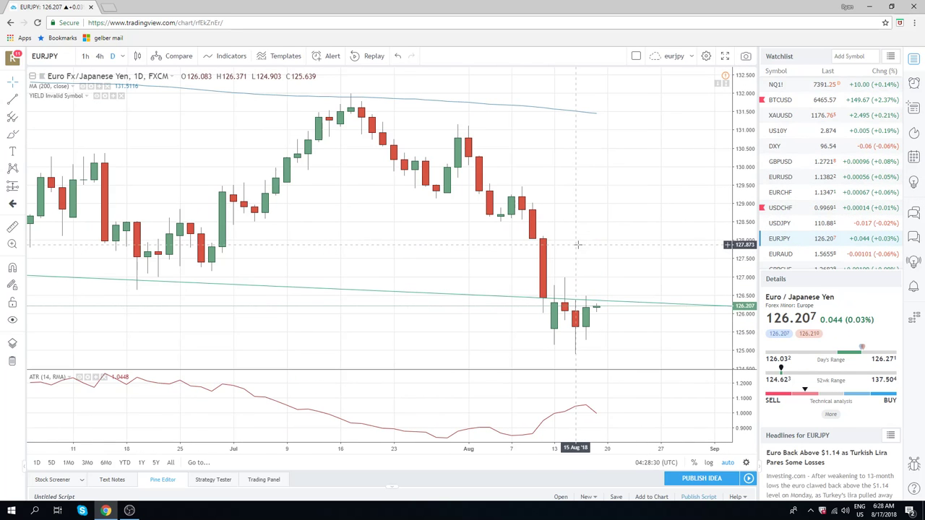
pyautogui.click(100, 56)
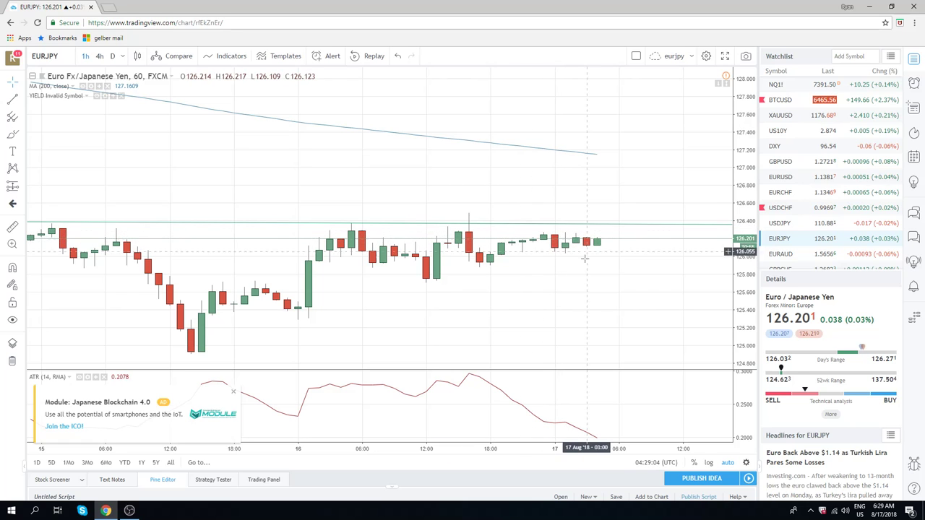
# - Zoom out the EURJPY hourly chart to span 8–17 August and scroll the watchlist down
pyautogui.scroll(-3, 465, 252)
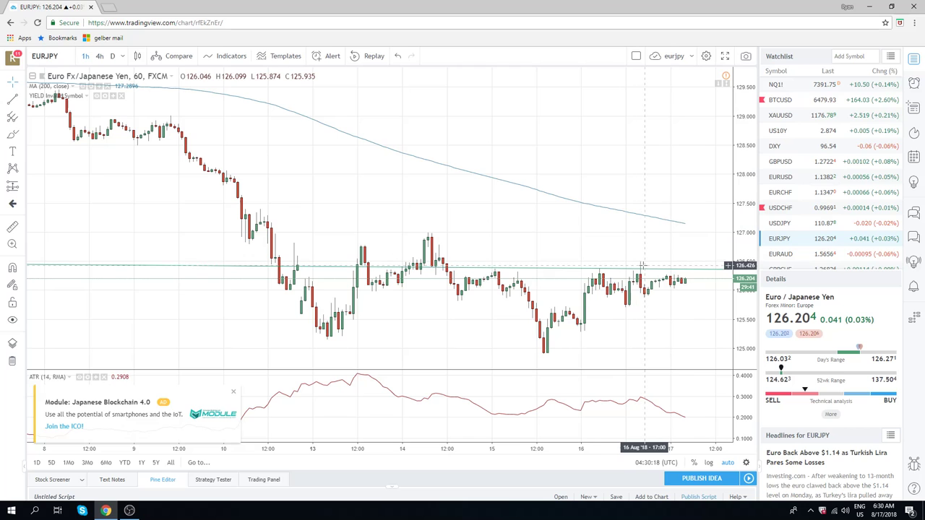
pyautogui.scroll(-1, 807, 190)
pyautogui.scroll(-3, 807, 190)
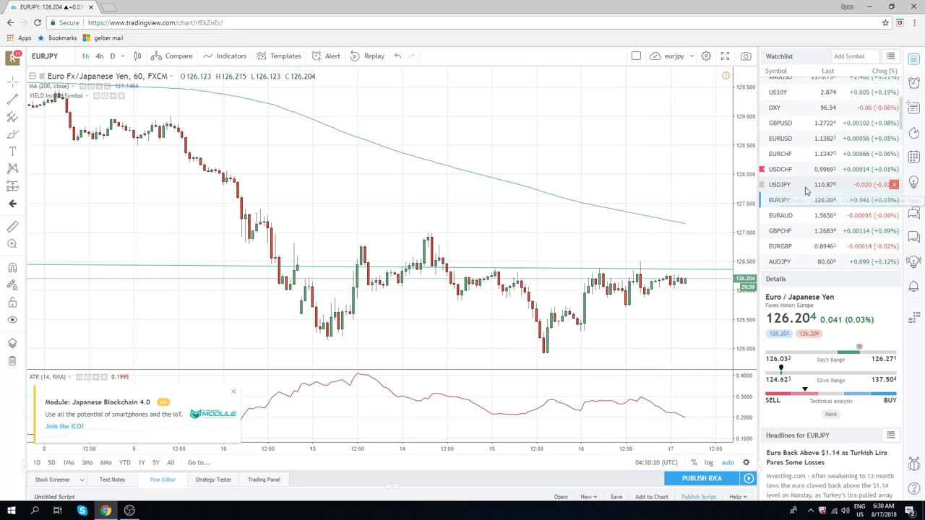
# - Flip through the AUDJPY and GBPJPY hourly charts, ending on CADJPY
pyautogui.click(798, 244)
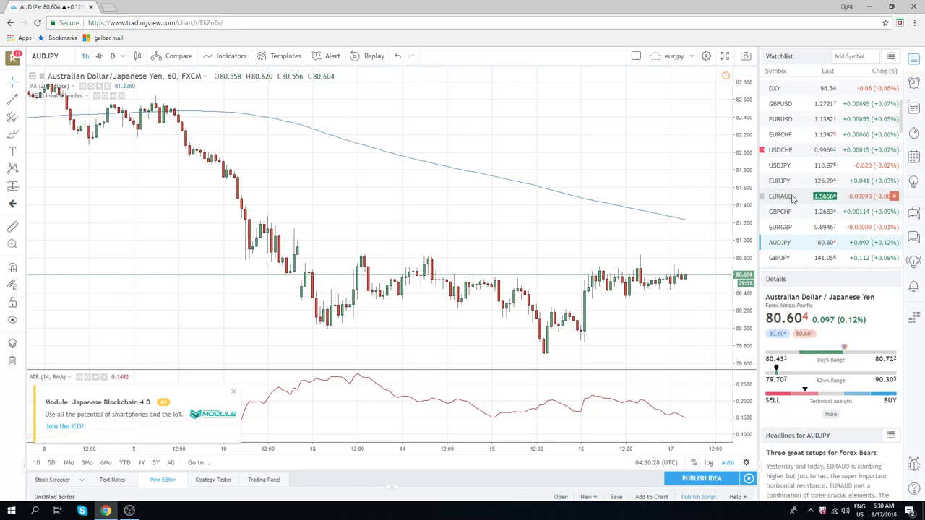
pyautogui.scroll(-1, 791, 208)
pyautogui.click(790, 239)
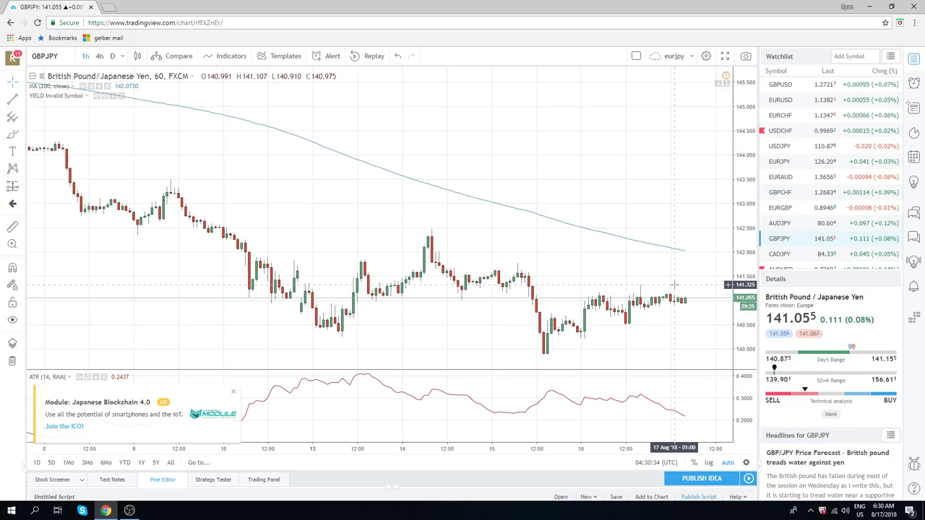
pyautogui.press('Down')
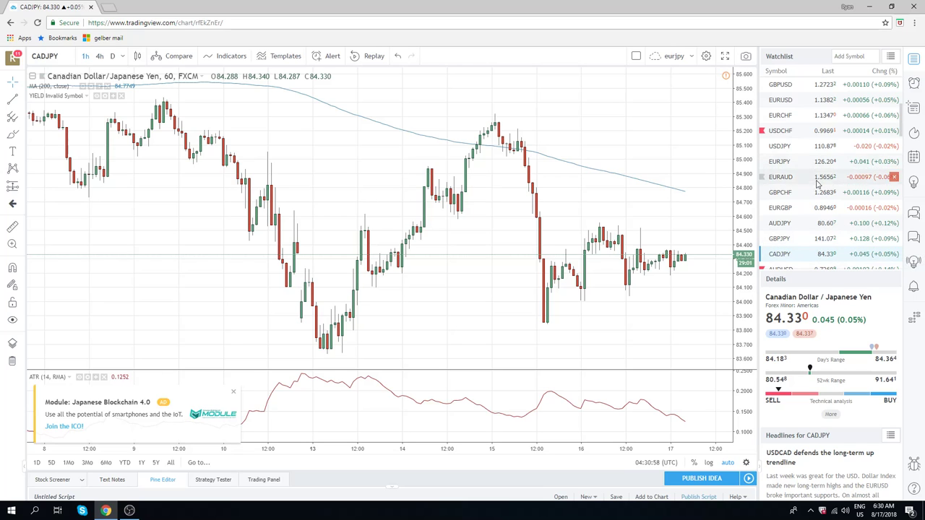
pyautogui.scroll(-1, 819, 214)
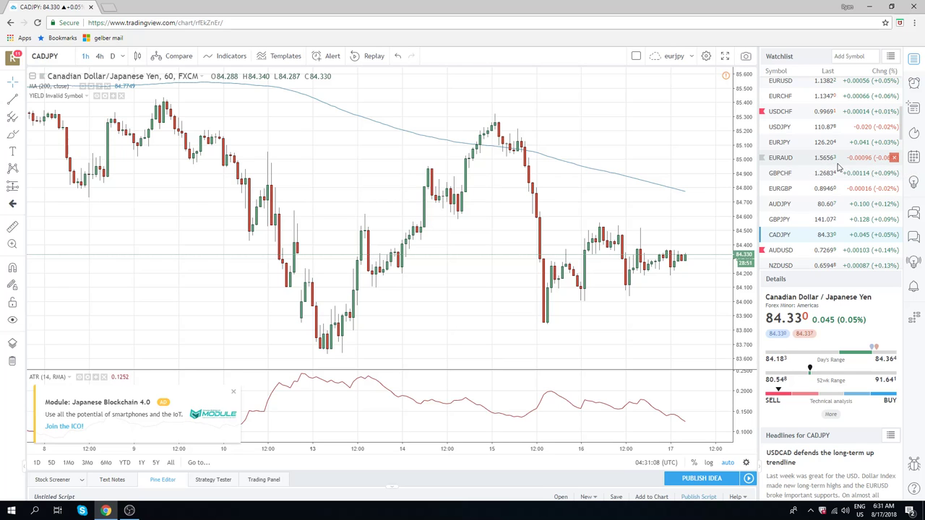
pyautogui.scroll(-1, 830, 163)
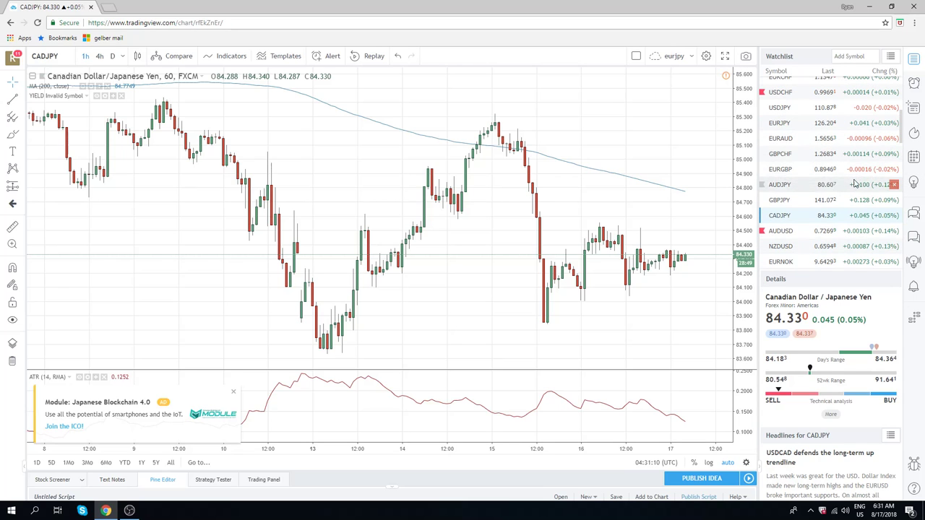
pyautogui.scroll(1, 790, 187)
pyautogui.scroll(2, 793, 192)
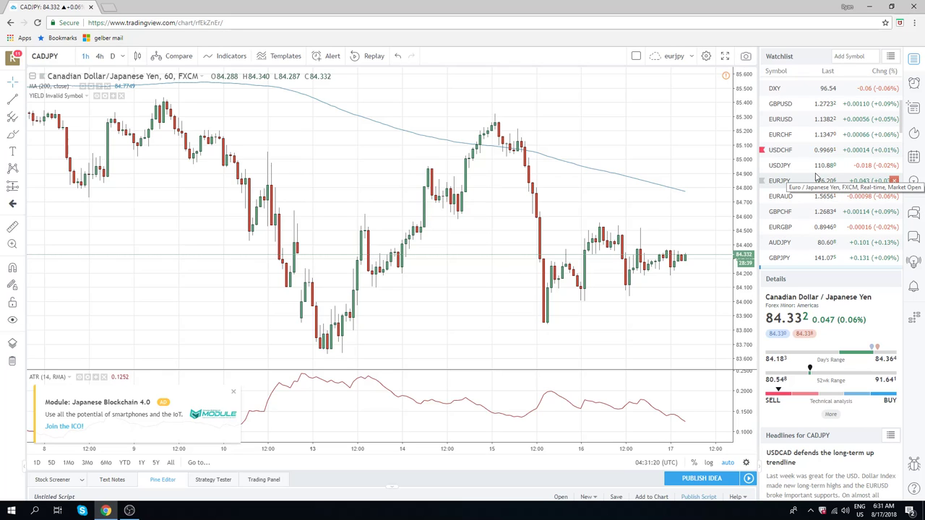
pyautogui.scroll(-1, 817, 163)
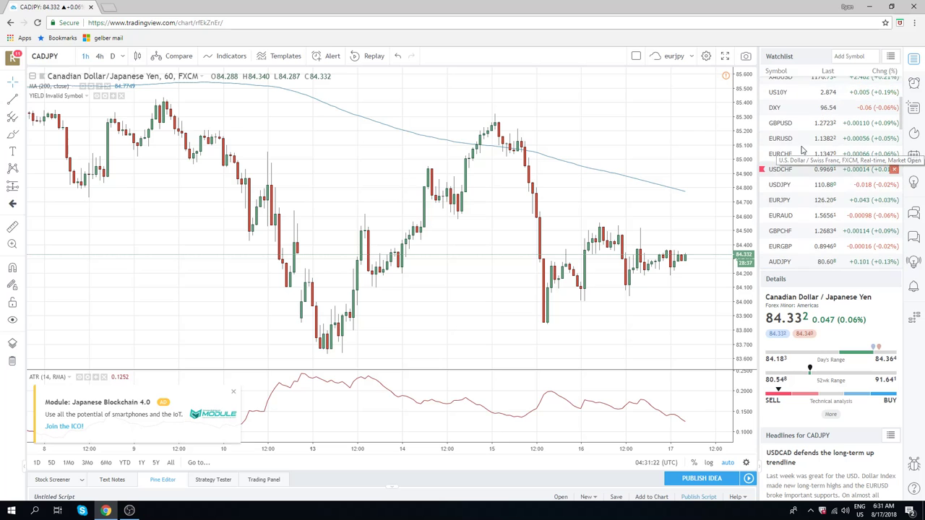
pyautogui.scroll(-10, 800, 153)
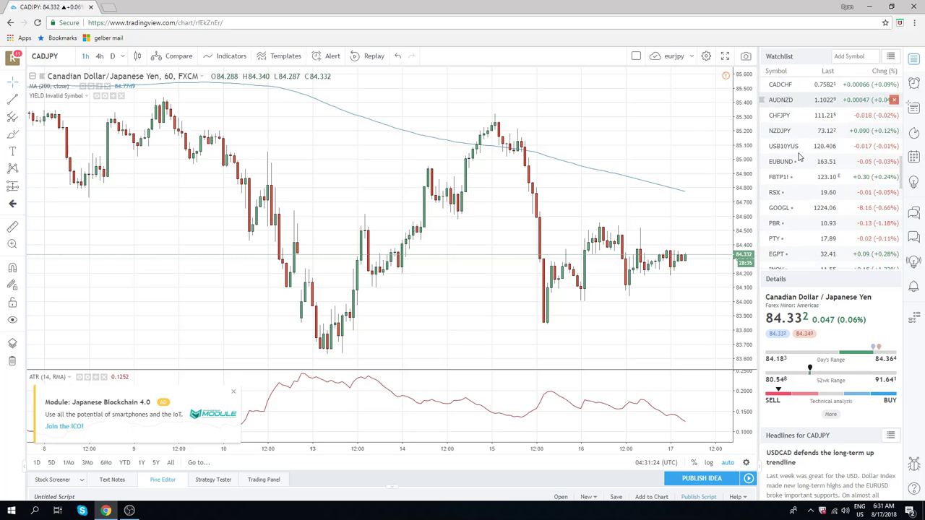
pyautogui.scroll(-3, 801, 155)
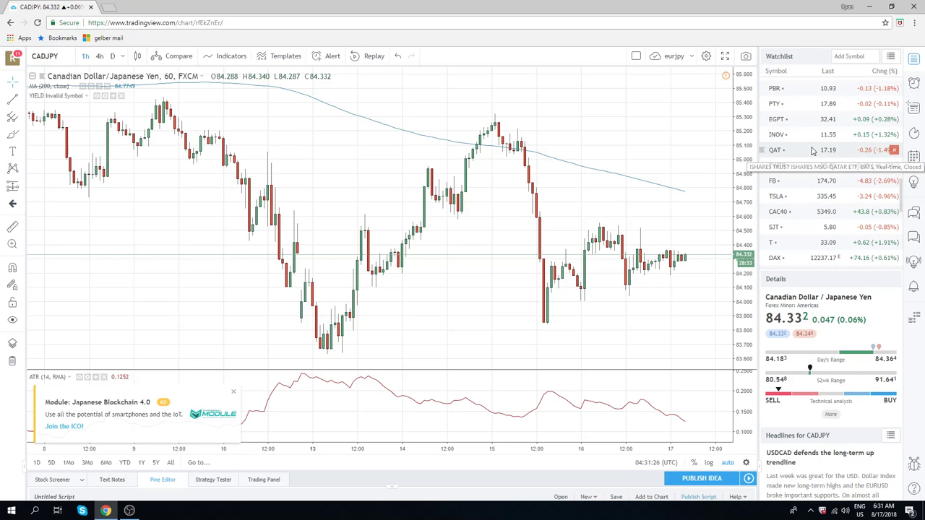
pyautogui.scroll(3, 815, 143)
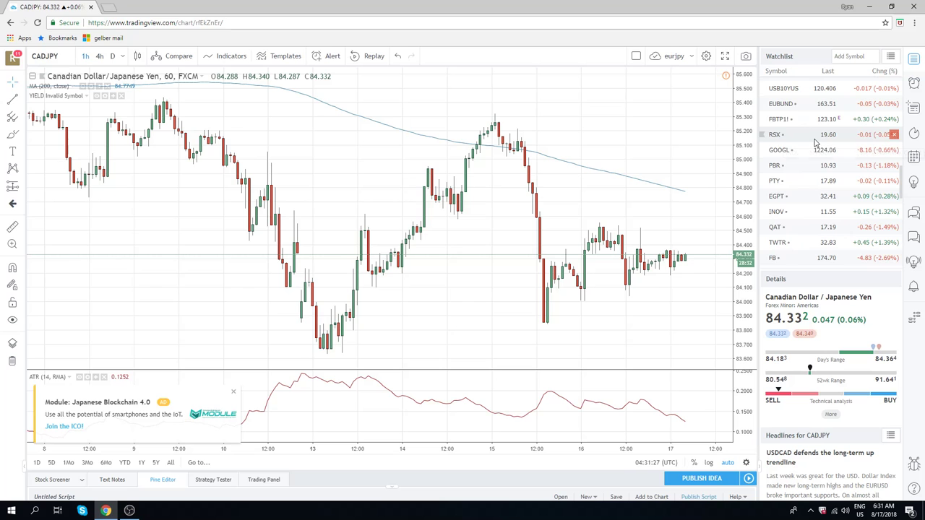
# - Review the Euro Bund (EUBUND) hourly chart, then scroll the watchlist back to the top
pyautogui.click(793, 105)
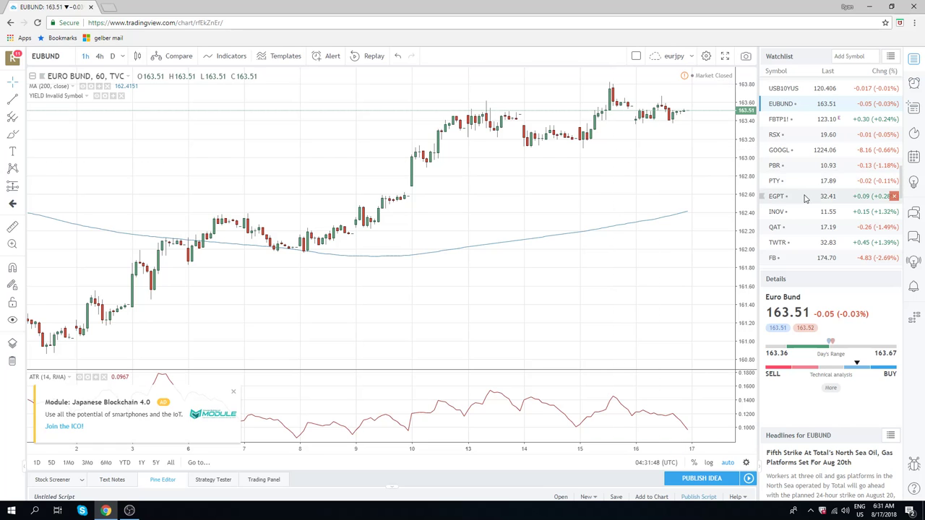
pyautogui.scroll(2, 805, 198)
pyautogui.scroll(3, 805, 197)
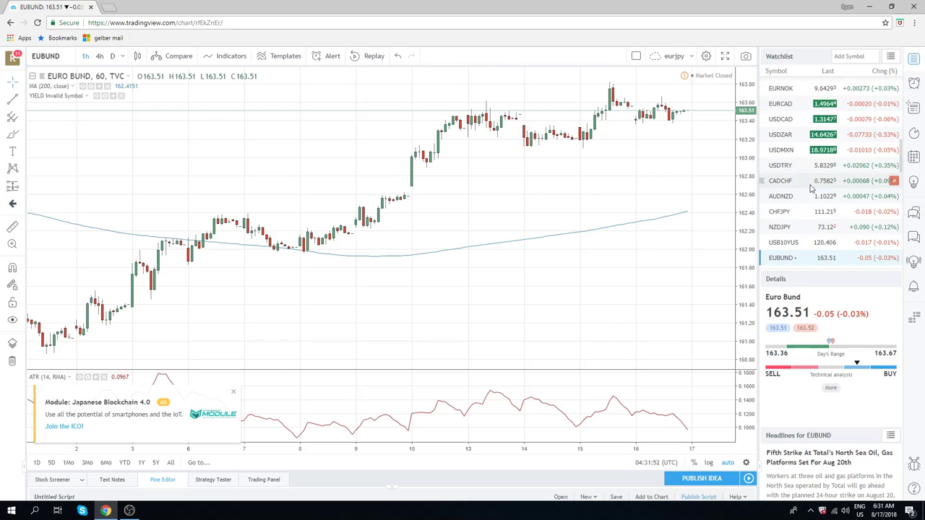
pyautogui.scroll(1, 829, 190)
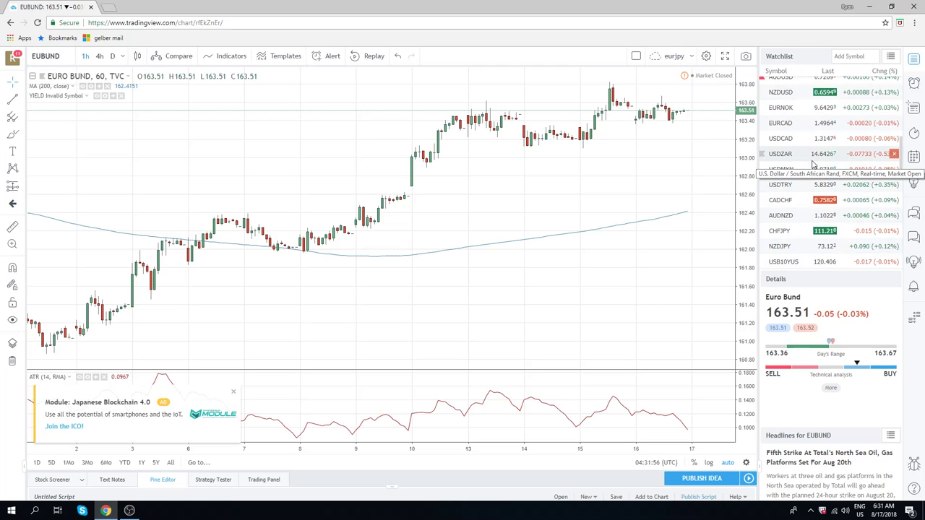
pyautogui.scroll(3, 813, 165)
pyautogui.scroll(4, 813, 165)
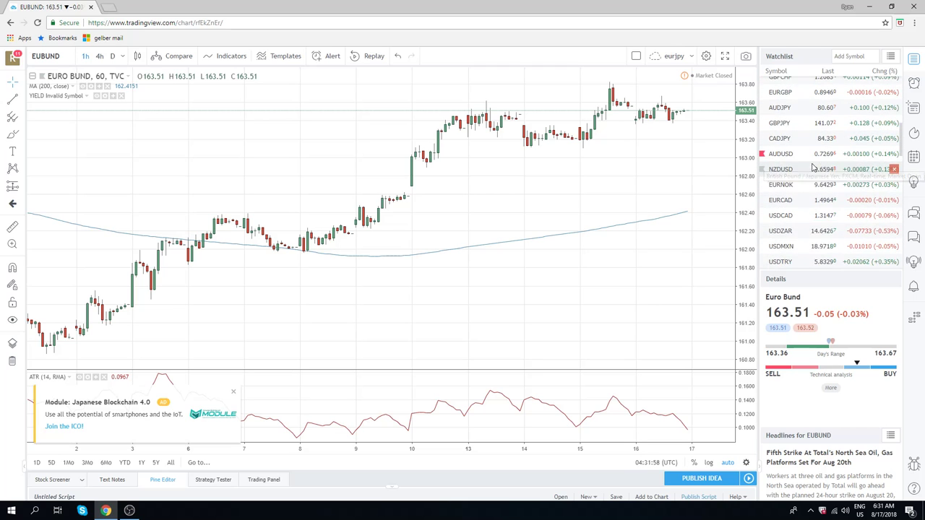
pyautogui.scroll(7, 813, 166)
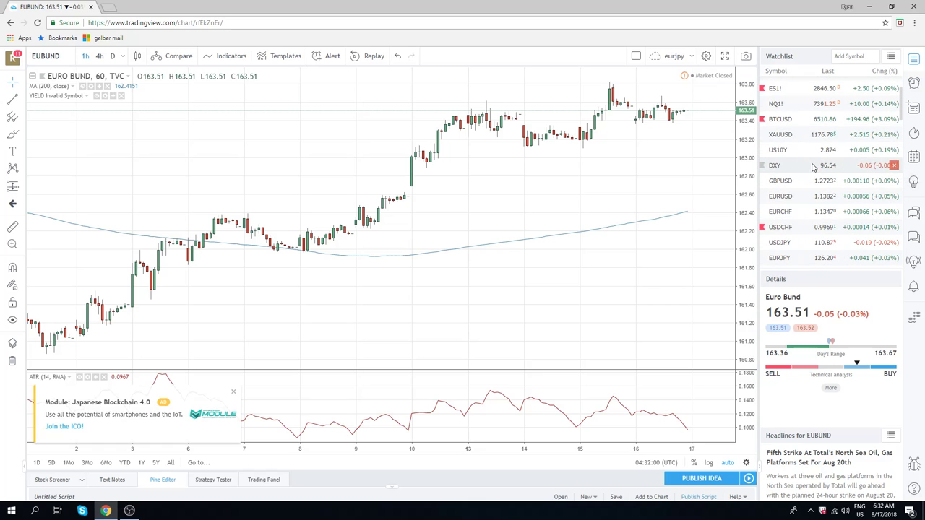
# - Show NQ1! as daily candles, zoomed to span late 2016 through 2018
pyautogui.click(781, 104)
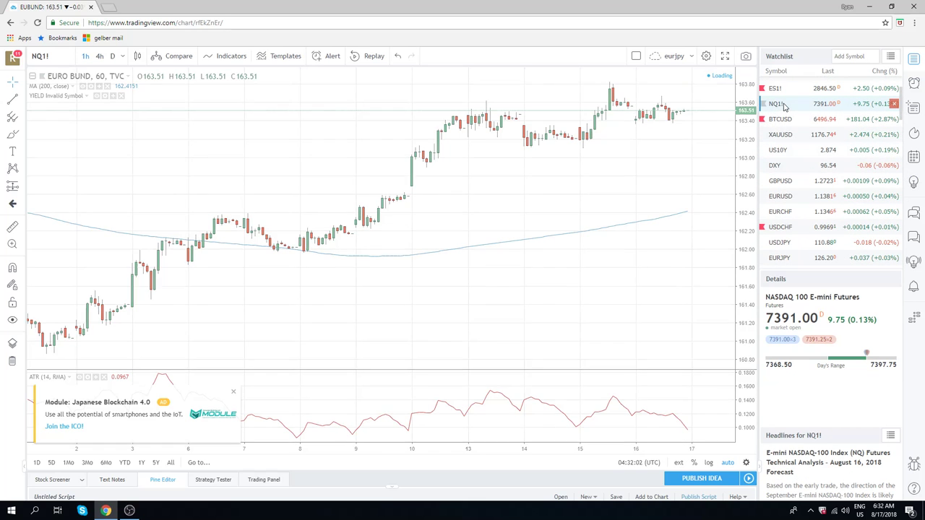
pyautogui.scroll(-5, 589, 168)
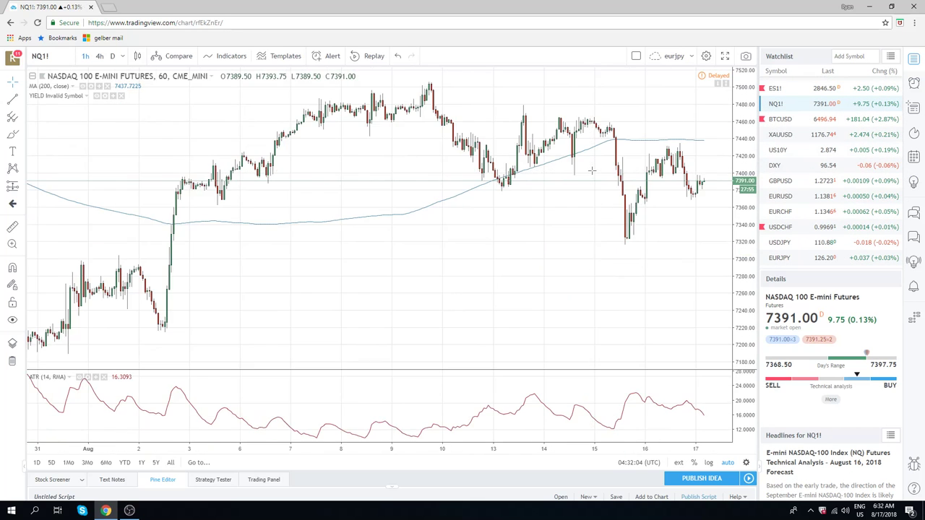
pyautogui.scroll(-3, 591, 169)
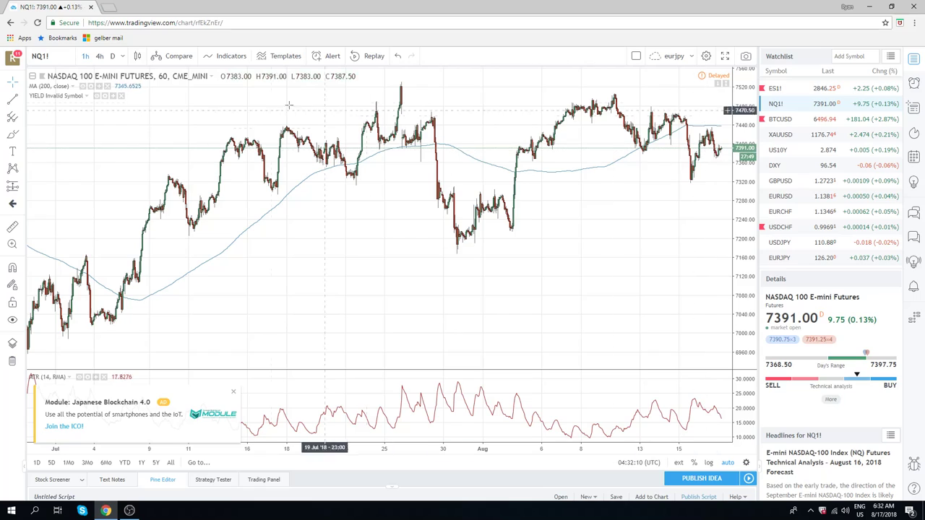
pyautogui.click(112, 56)
pyautogui.scroll(8, 373, 176)
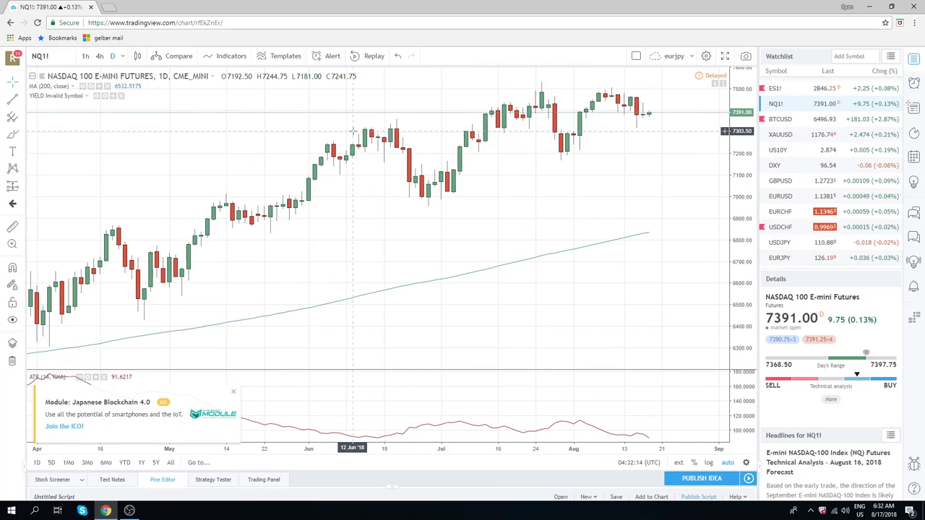
pyautogui.scroll(-5, 354, 131)
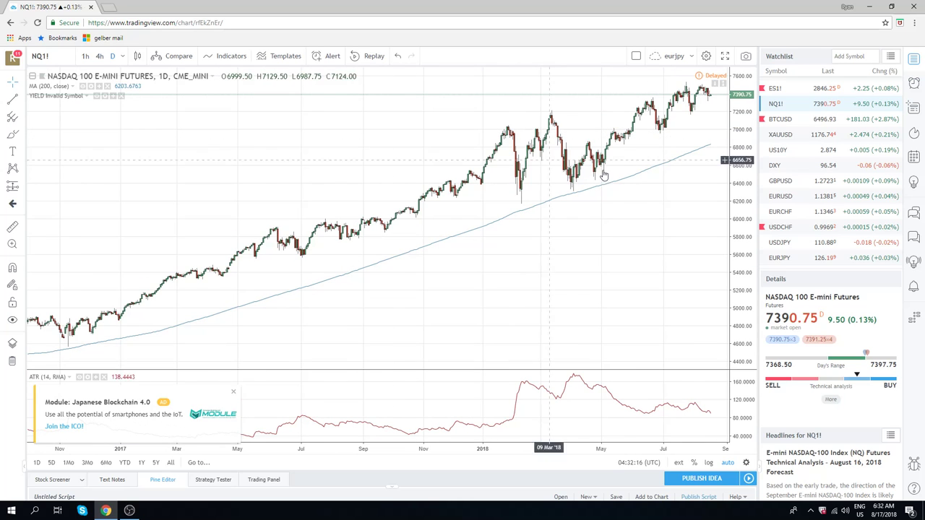
pyautogui.scroll(-1, 809, 177)
pyautogui.scroll(-3, 809, 177)
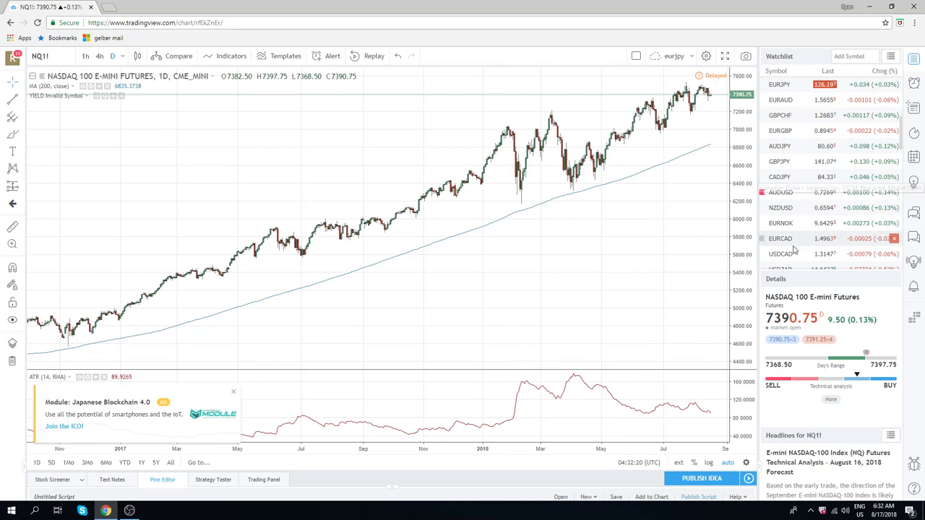
# - Open the USDCAD daily chart and zoom in to roughly the last three months
pyautogui.click(780, 254)
pyautogui.scroll(5, 606, 256)
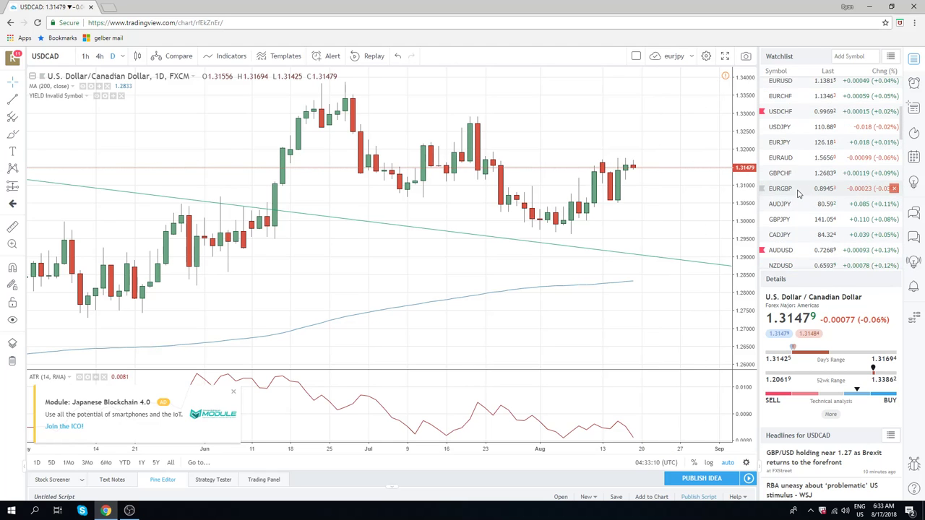
pyautogui.scroll(3, 798, 194)
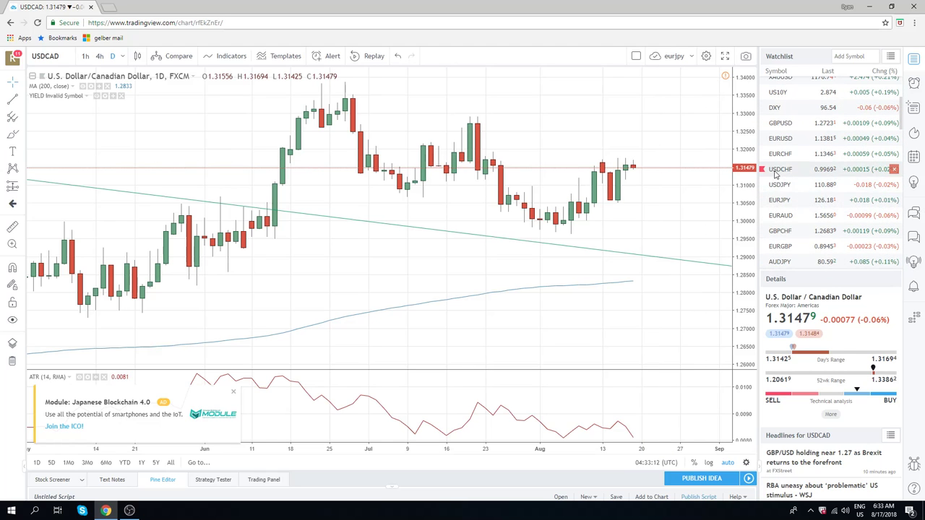
# - Open the USDCHF daily chart and zoom out to span February through August
pyautogui.click(787, 169)
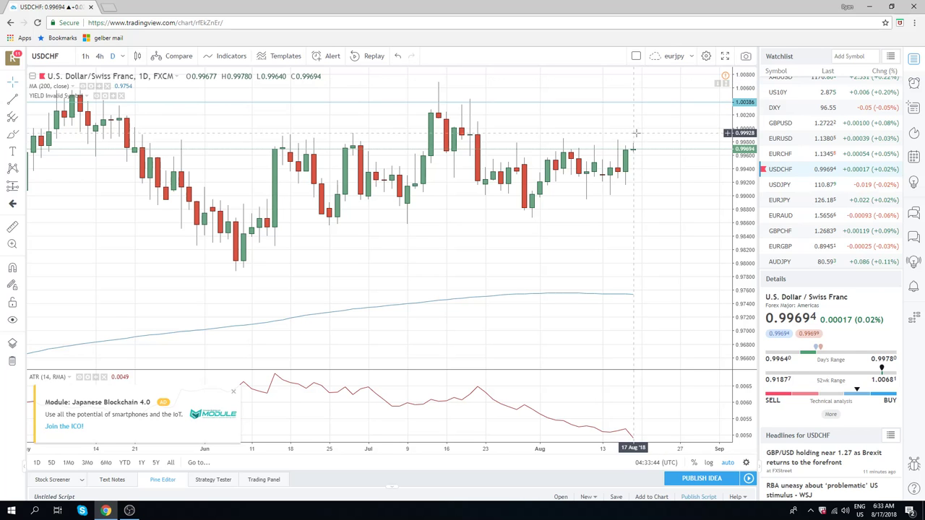
pyautogui.scroll(-3, 639, 141)
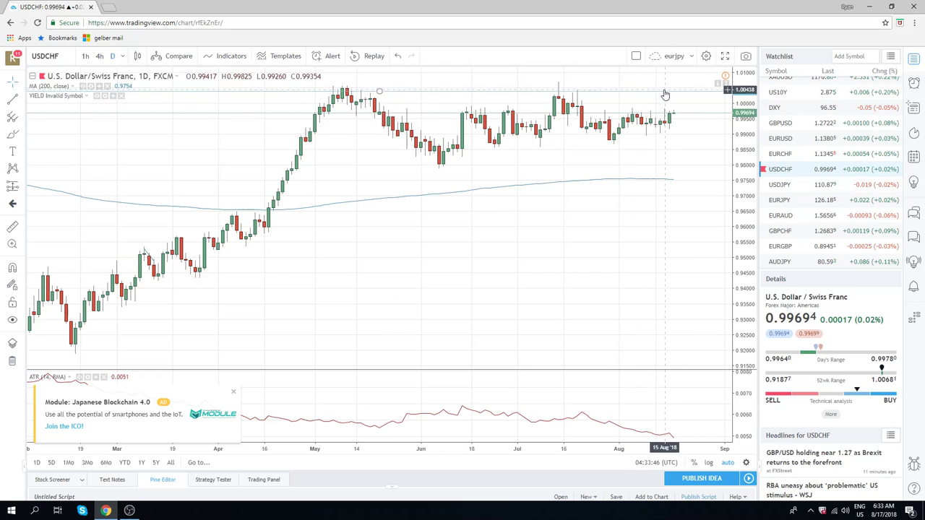